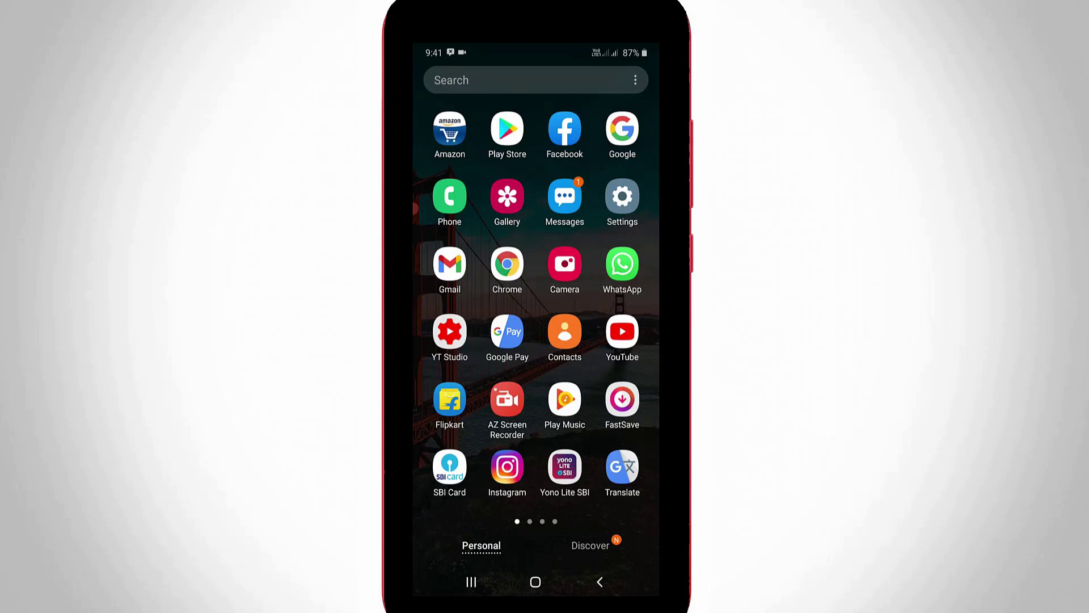
{"action": "left_click", "coordinate": [507, 264]}
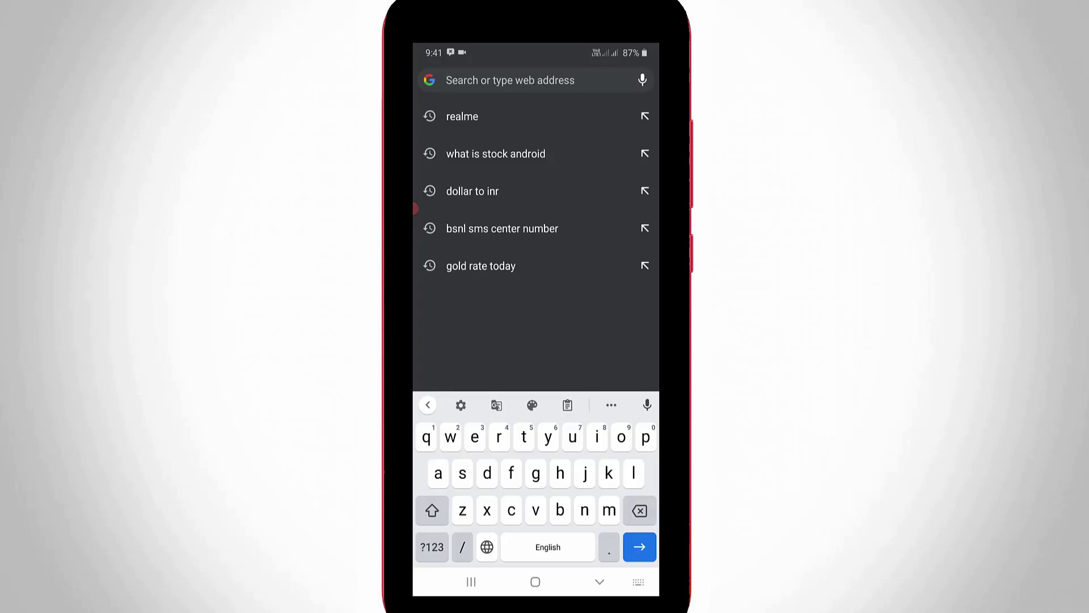
{"action": "left_click", "coordinate": [645, 228]}
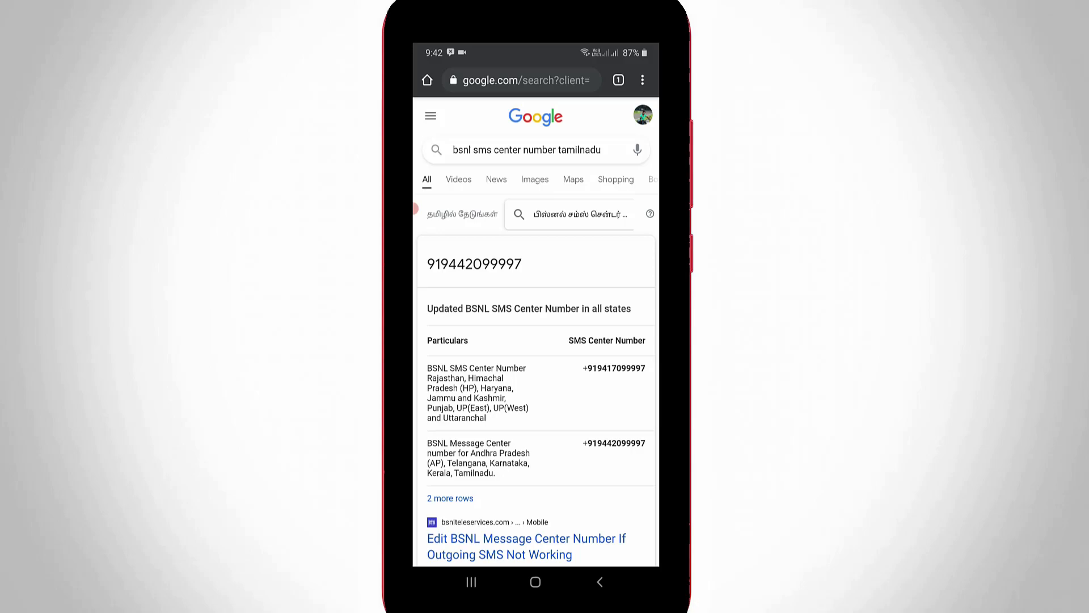
{"action": "double_click", "coordinate": [474, 264]}
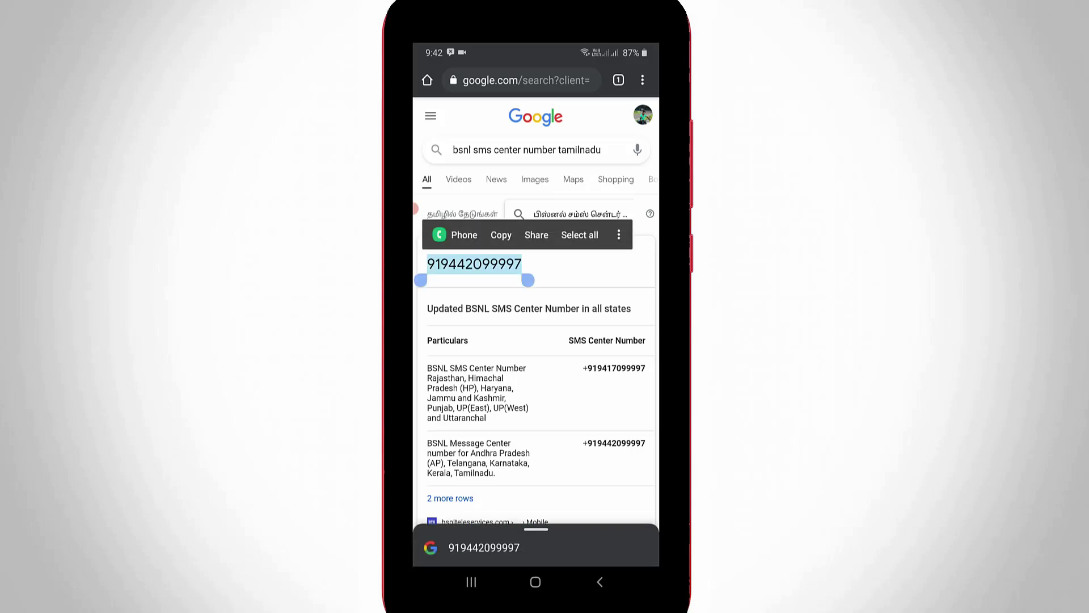
{"action": "key", "text": "Escape"}
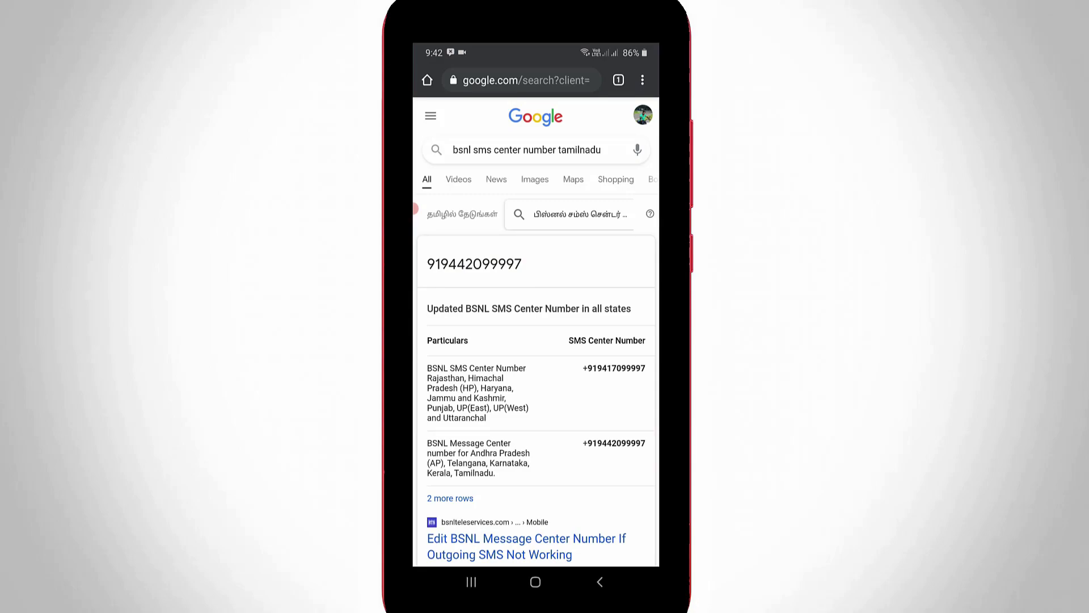
Switch from Chrome to Samsung Messages through the app drawer.
{"action": "left_click", "coordinate": [536, 581]}
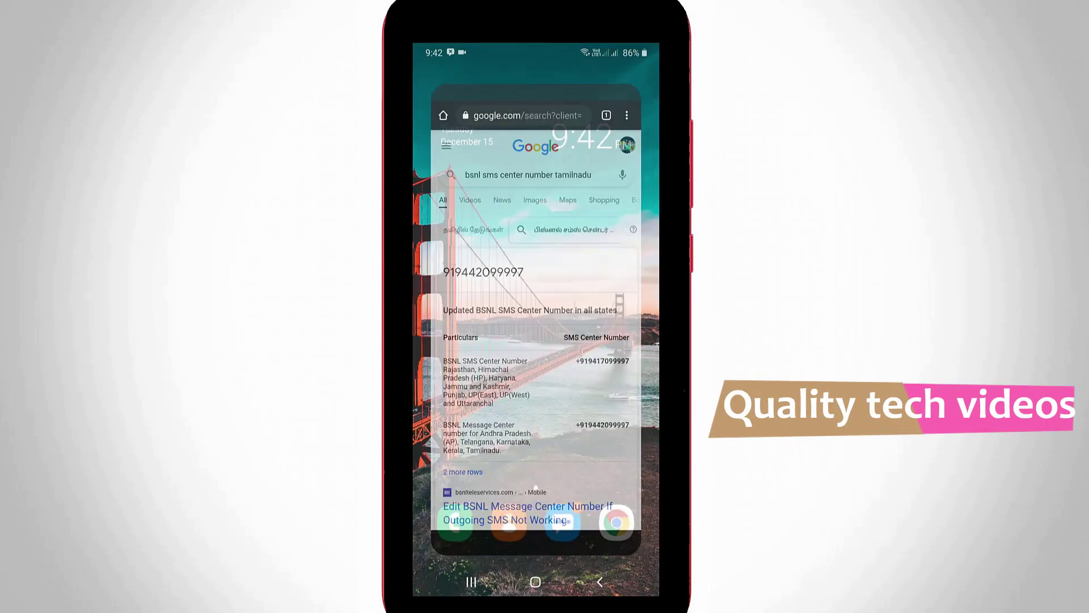
{"action": "left_click_drag", "start_coordinate": [536, 468], "coordinate": [536, 213]}
{"action": "left_click", "coordinate": [563, 198]}
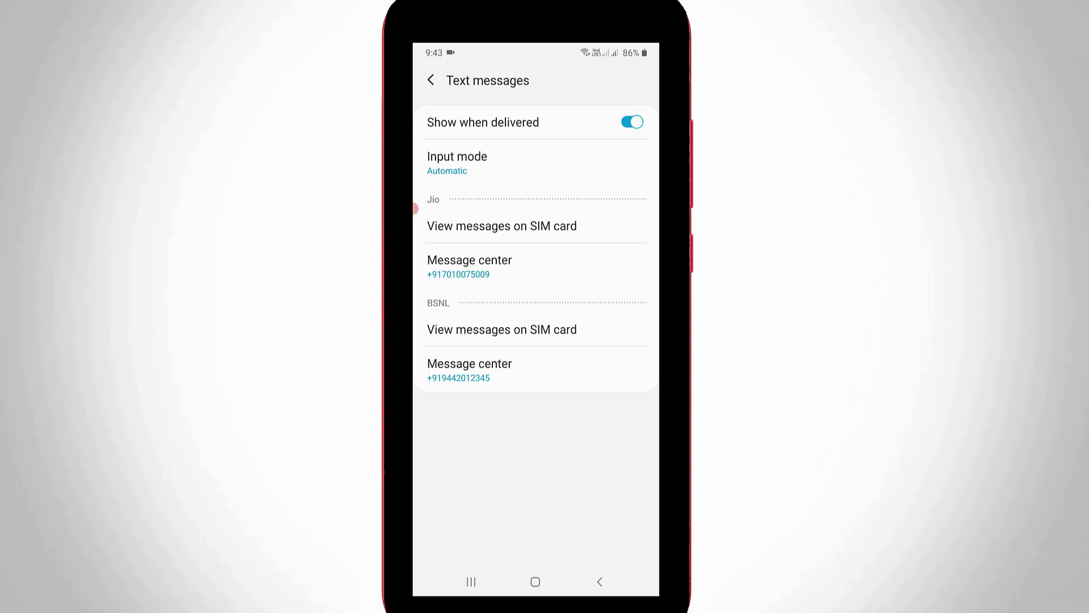
{"action": "left_click", "coordinate": [469, 370]}
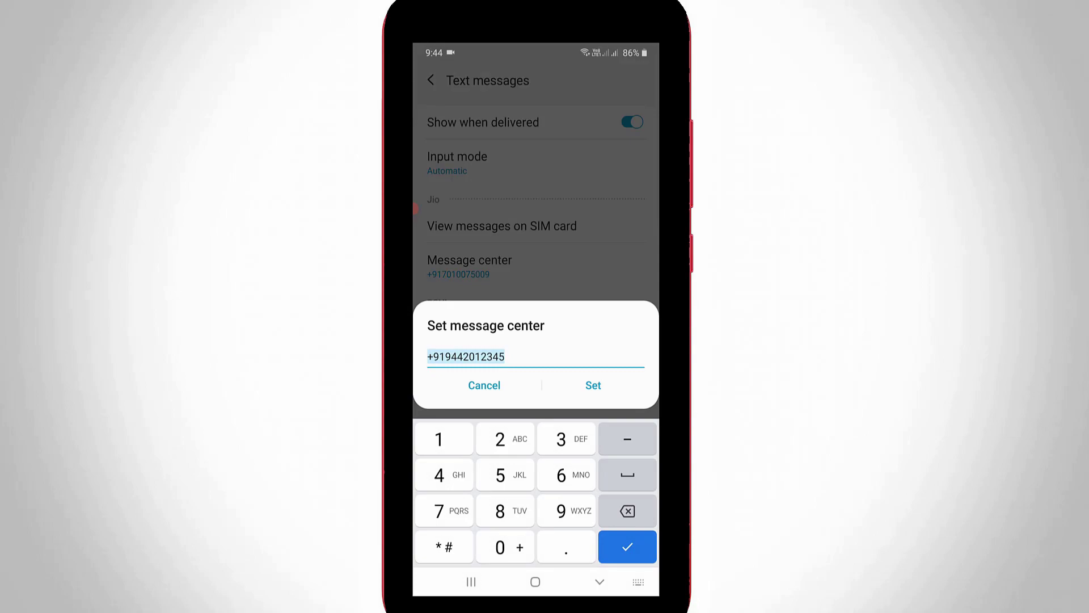
{"action": "key", "text": "BackSpace"}
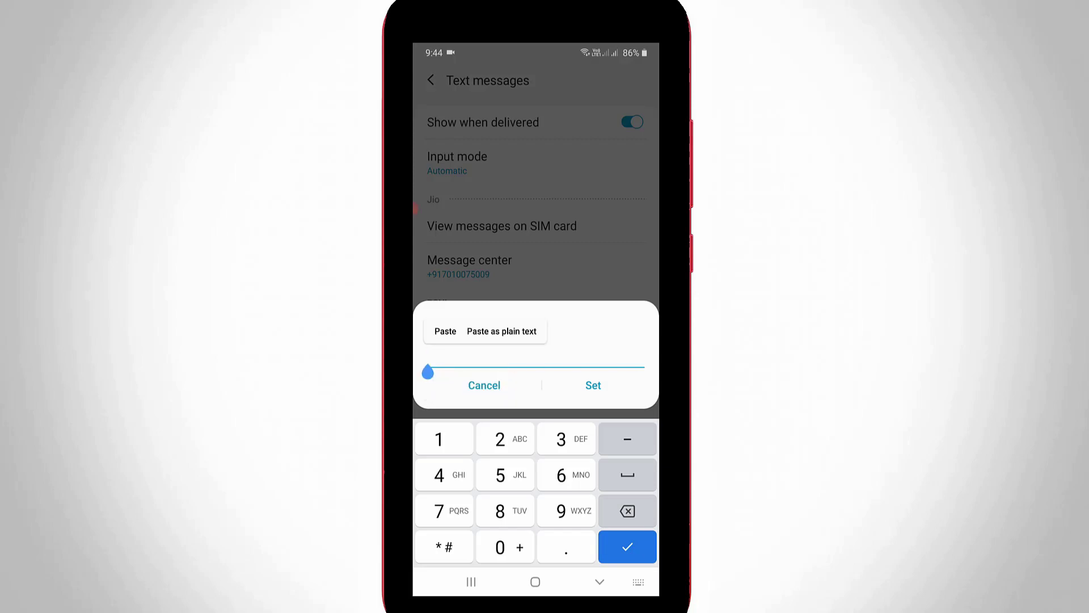
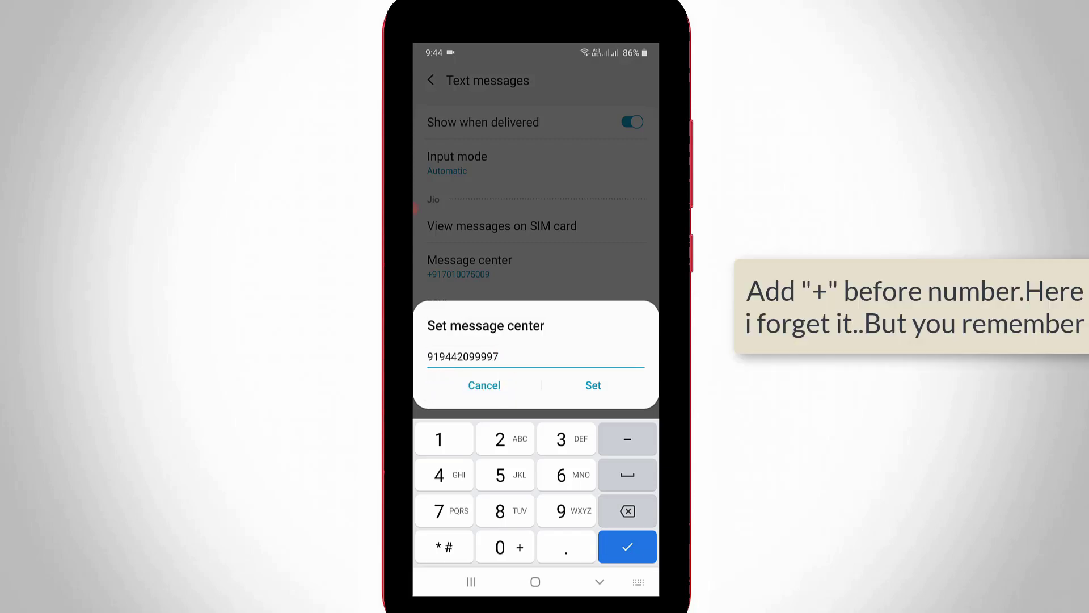
{"action": "left_click", "coordinate": [592, 385]}
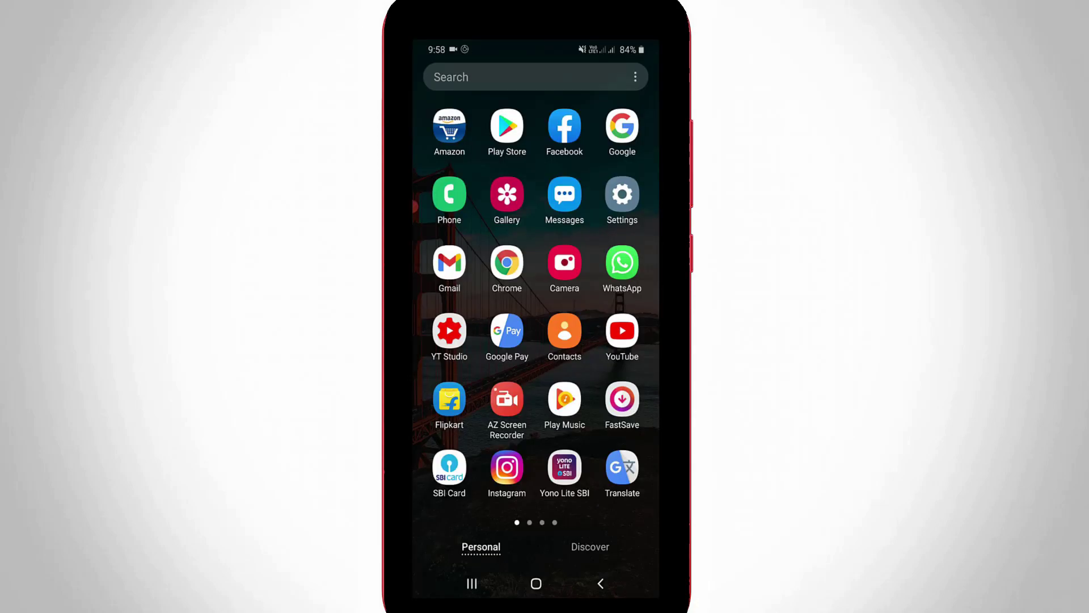
Send 'Testing' from SIM 2 in Ajith's conversation and dismiss the call-cost notice.
{"action": "left_click", "coordinate": [564, 194]}
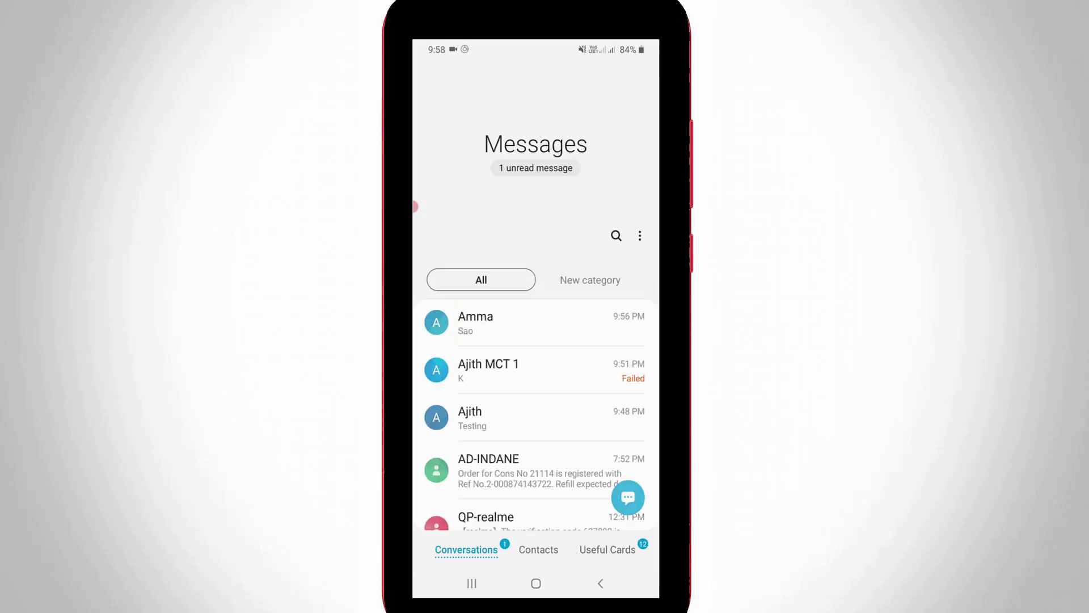
{"action": "left_click", "coordinate": [477, 417]}
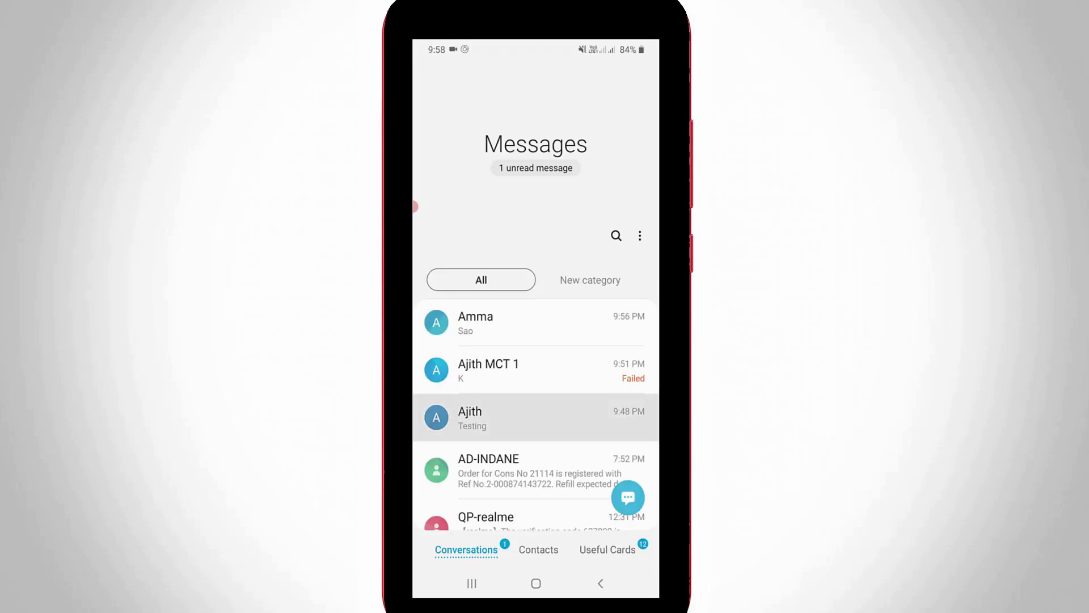
{"action": "left_click", "coordinate": [545, 551]}
{"action": "type", "text": "Test"}
{"action": "left_click", "coordinate": [534, 405]}
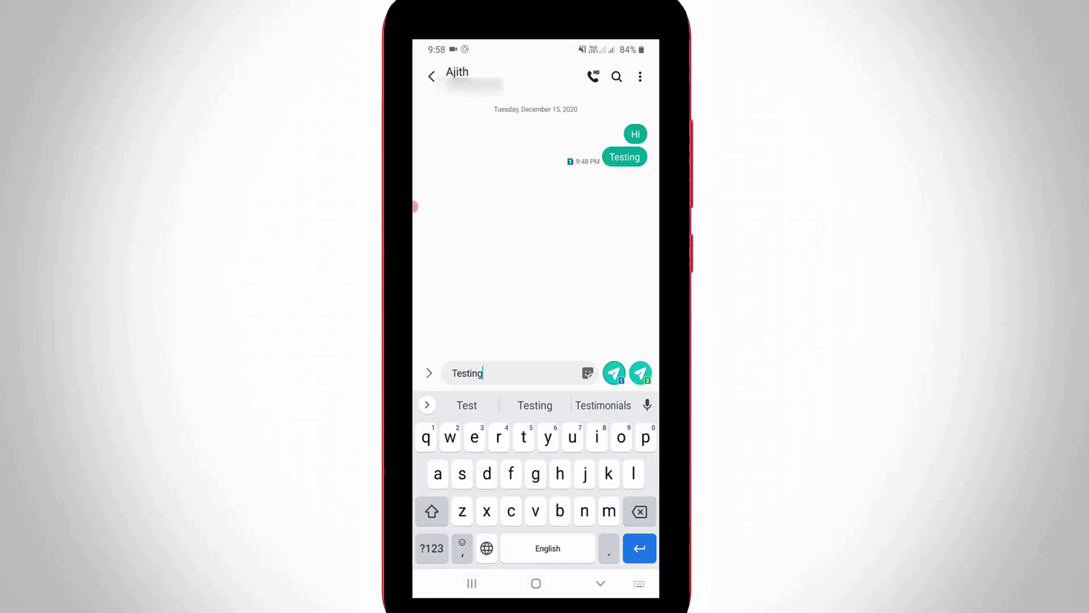
{"action": "left_click", "coordinate": [641, 372]}
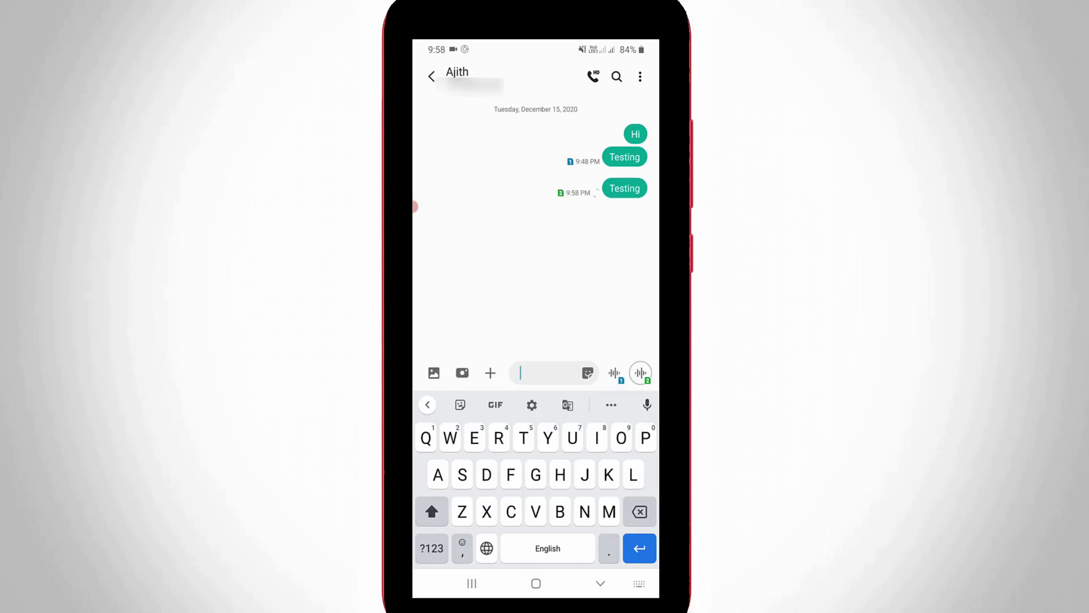
{"action": "left_click", "coordinate": [535, 534]}
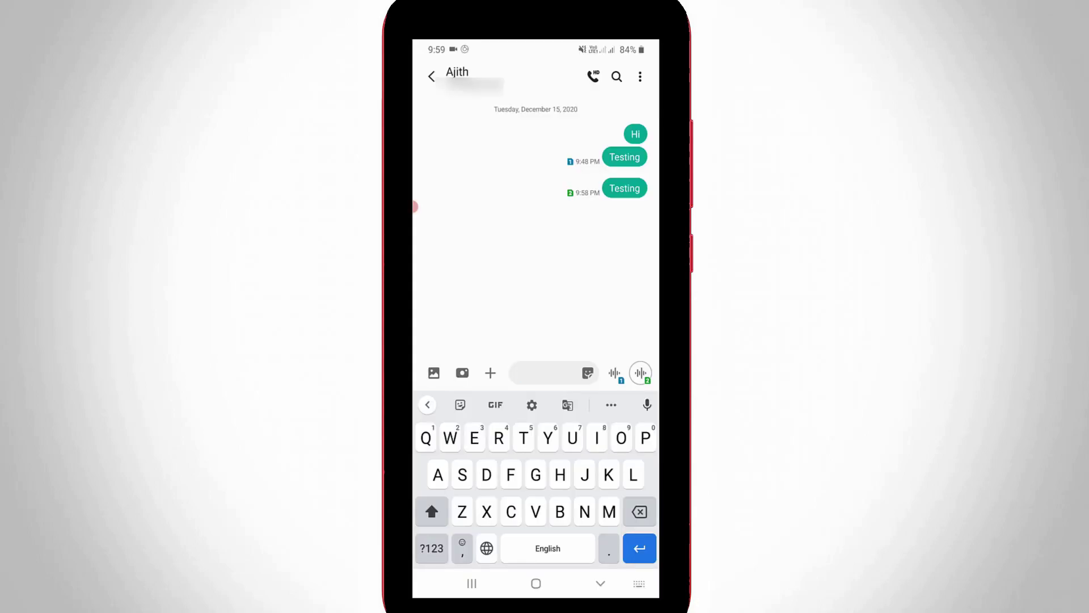